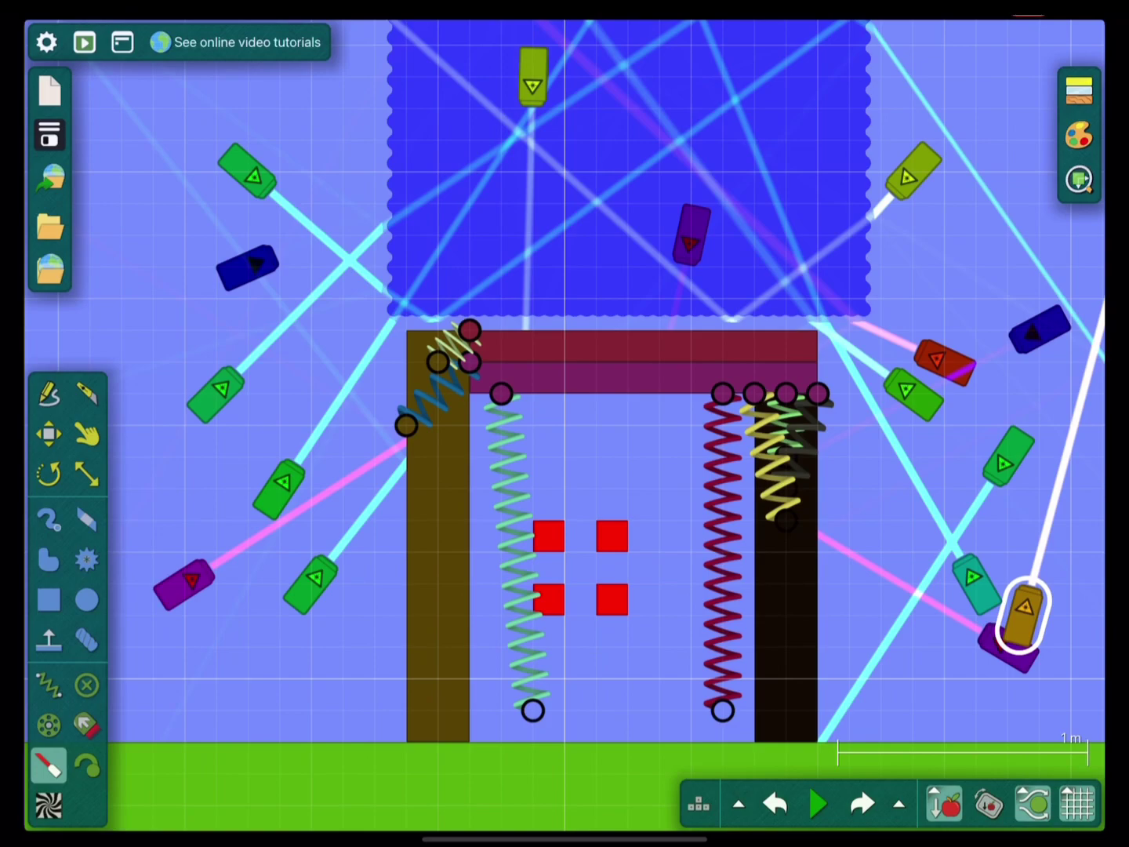
# - Start the simulation so the house collapses flat onto the grass
pyautogui.click(818, 802)
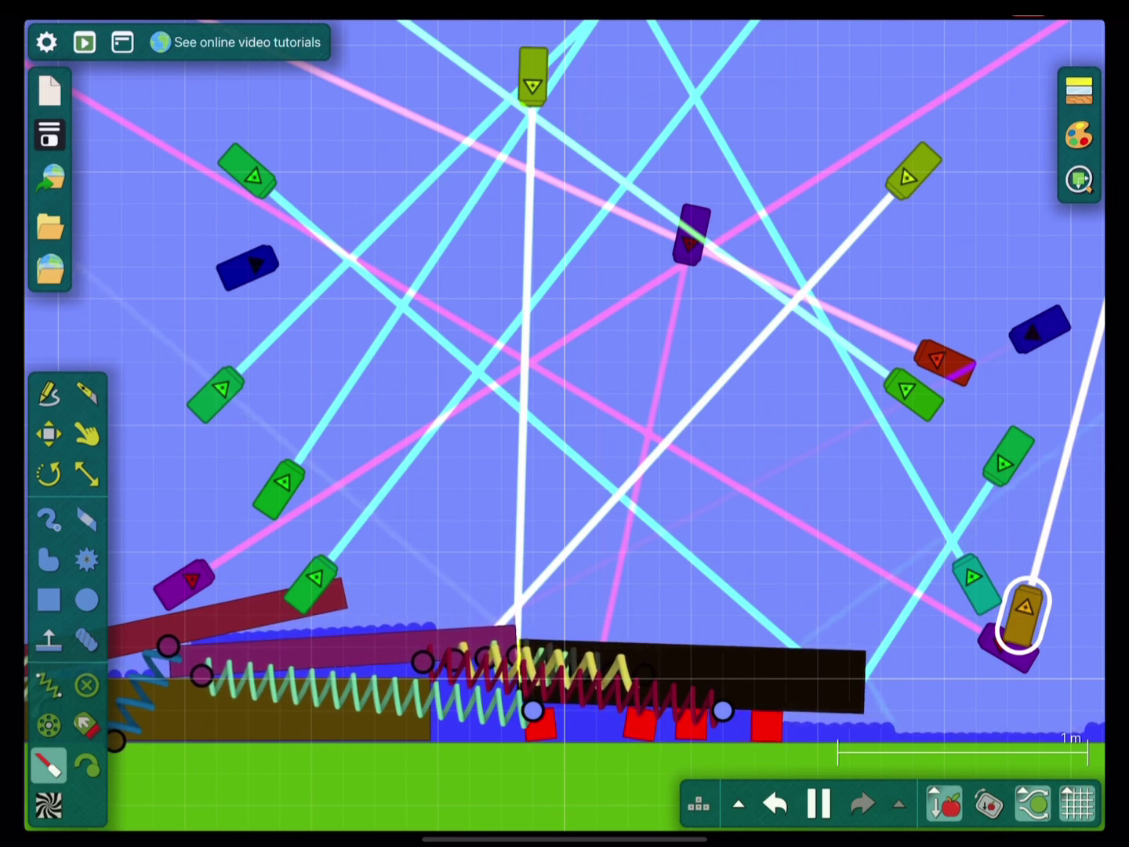
# - Point the purple floor laser straight down, place four new laser pens, and angle the green one
pyautogui.moveTo(750, 741); pyautogui.dragTo(755, 745)
pyautogui.click(216, 298)
pyautogui.click(626, 552)
pyautogui.click(151, 361)
pyautogui.click(467, 520)
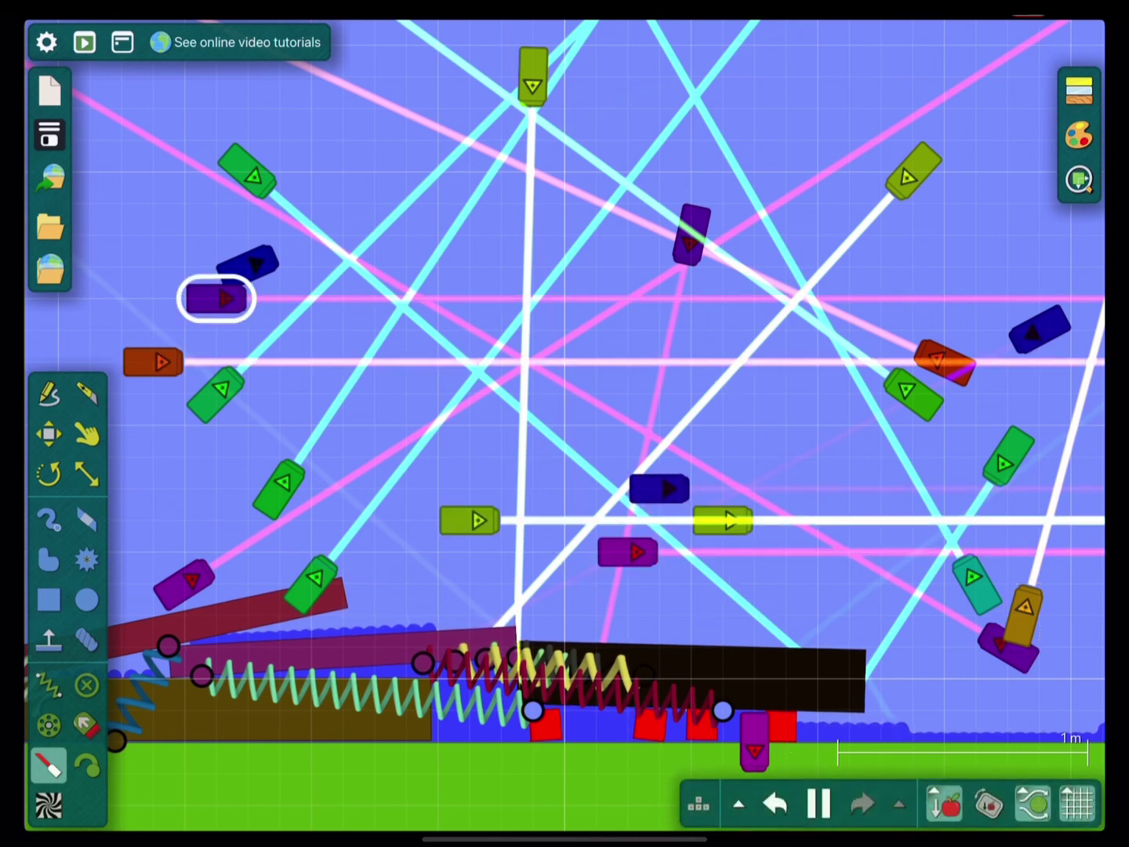
pyautogui.moveTo(467, 425)
pyautogui.mouseDown()
pyautogui.moveTo(458, 414)
pyautogui.moveTo(467, 422)
pyautogui.mouseUp()
# - Add a downward green laser, move the gold laser into the grass, and aim a new gold laser down above the house
pyautogui.click(755, 483)
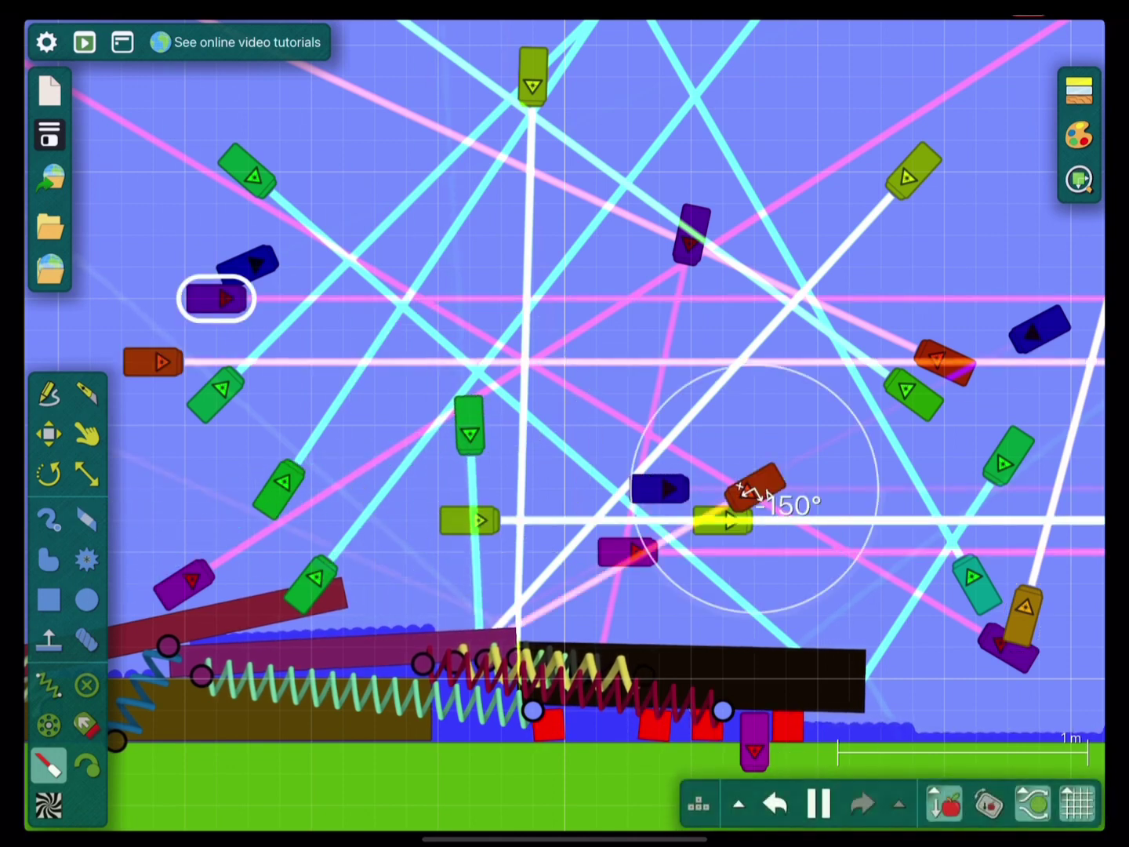
pyautogui.moveTo(754, 483); pyautogui.dragTo(756, 487)
pyautogui.click(992, 618)
pyautogui.moveTo(992, 617)
pyautogui.mouseDown()
pyautogui.moveTo(688, 768)
pyautogui.moveTo(705, 744)
pyautogui.moveTo(644, 798)
pyautogui.mouseUp()
pyautogui.click(596, 393)
pyautogui.moveTo(595, 392); pyautogui.dragTo(597, 397)
# - Add a blue laser at the right edge, a yellow-green laser angled down-right, and a tilted gold laser left of centre
pyautogui.click(1063, 677)
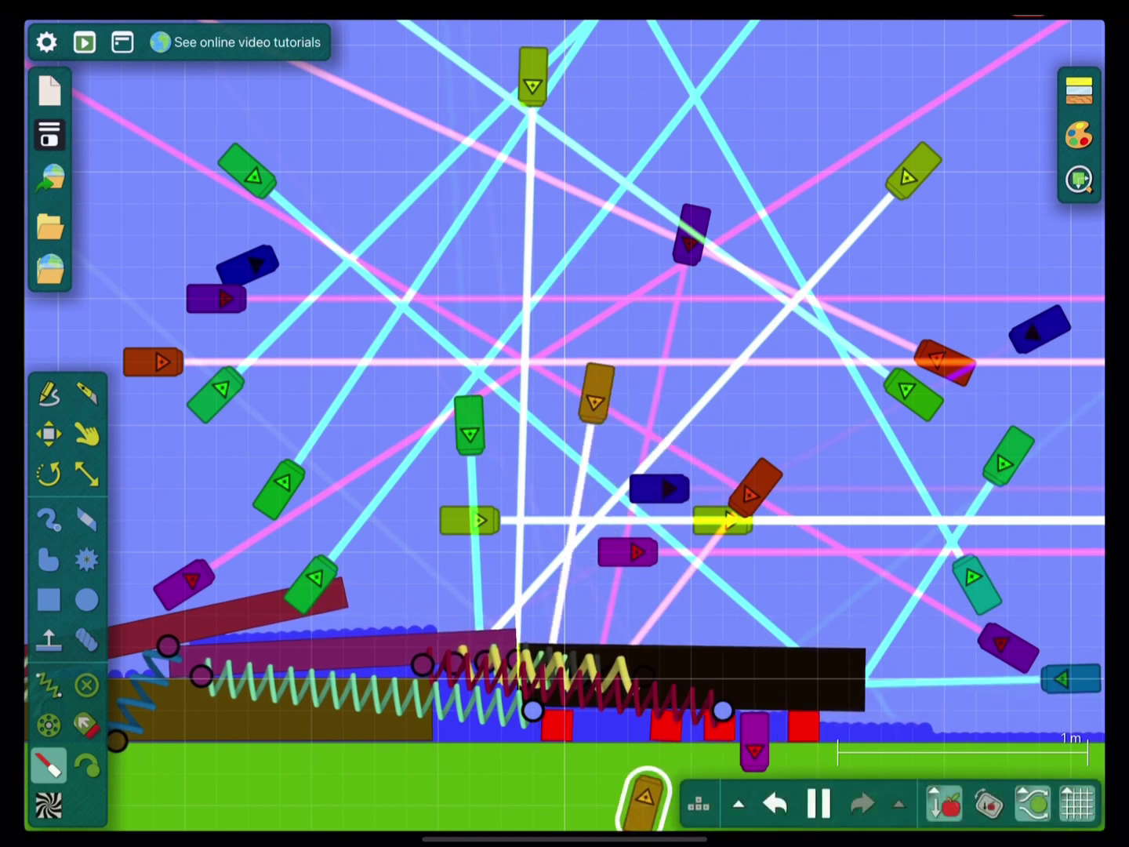
pyautogui.click(564, 300)
pyautogui.moveTo(564, 299); pyautogui.dragTo(578, 318)
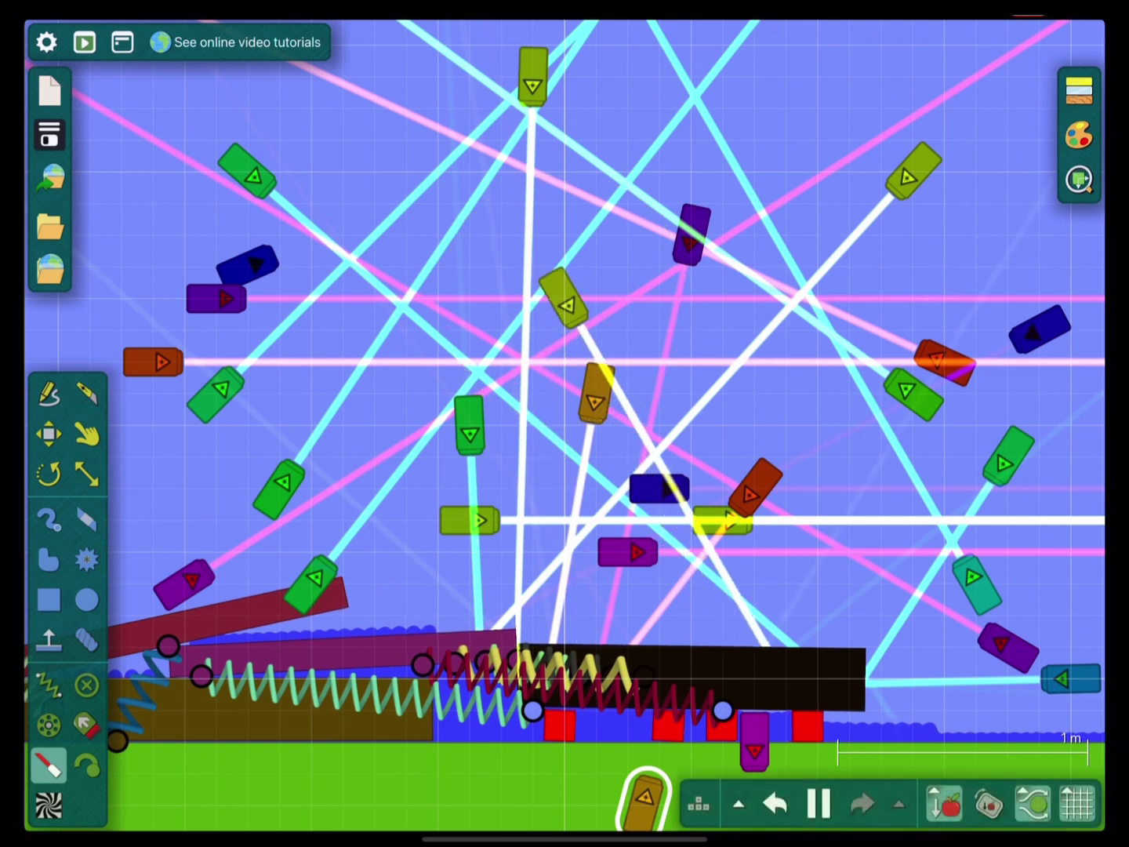
pyautogui.click(438, 393)
pyautogui.moveTo(437, 393); pyautogui.dragTo(441, 397)
# - Add a downward-aimed blue laser near the top and an angled green laser on the right side
pyautogui.click(472, 140)
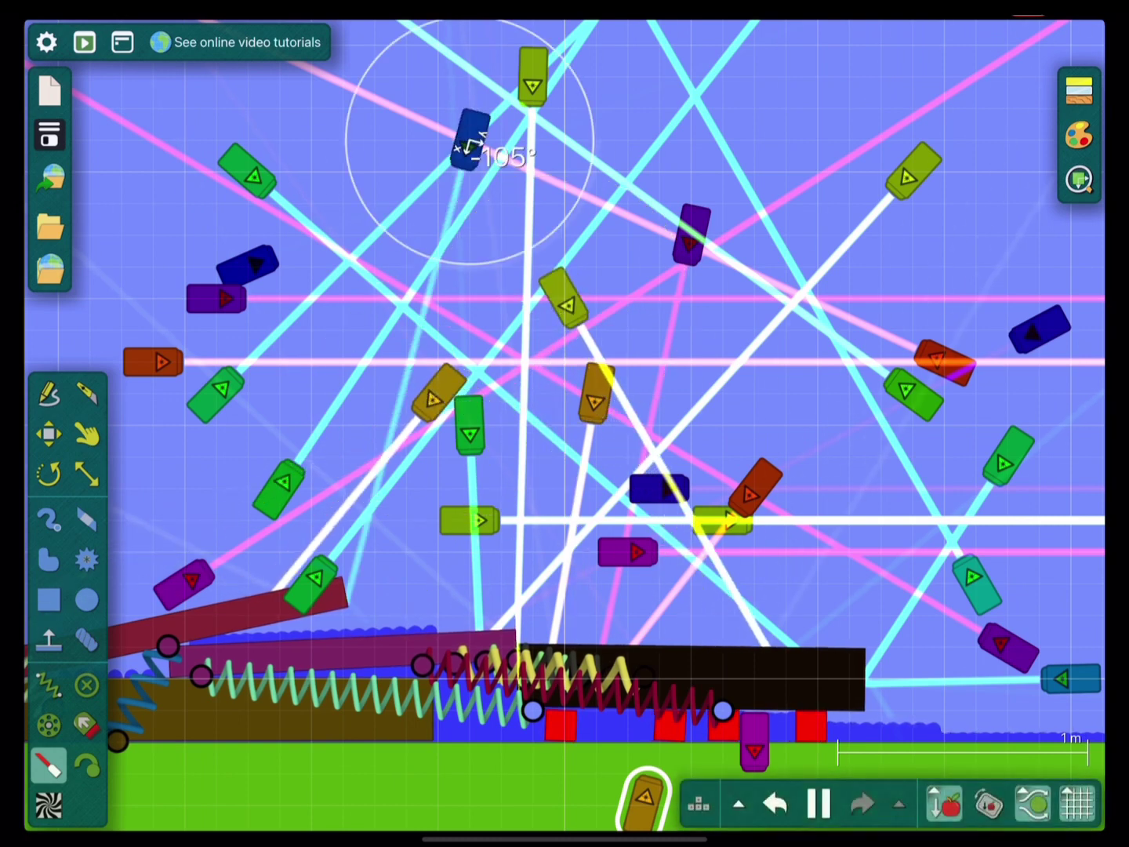
pyautogui.moveTo(470, 141); pyautogui.dragTo(470, 143)
pyautogui.click(911, 203)
pyautogui.moveTo(911, 203); pyautogui.dragTo(914, 204)
pyautogui.scroll(-10, 829, 512)
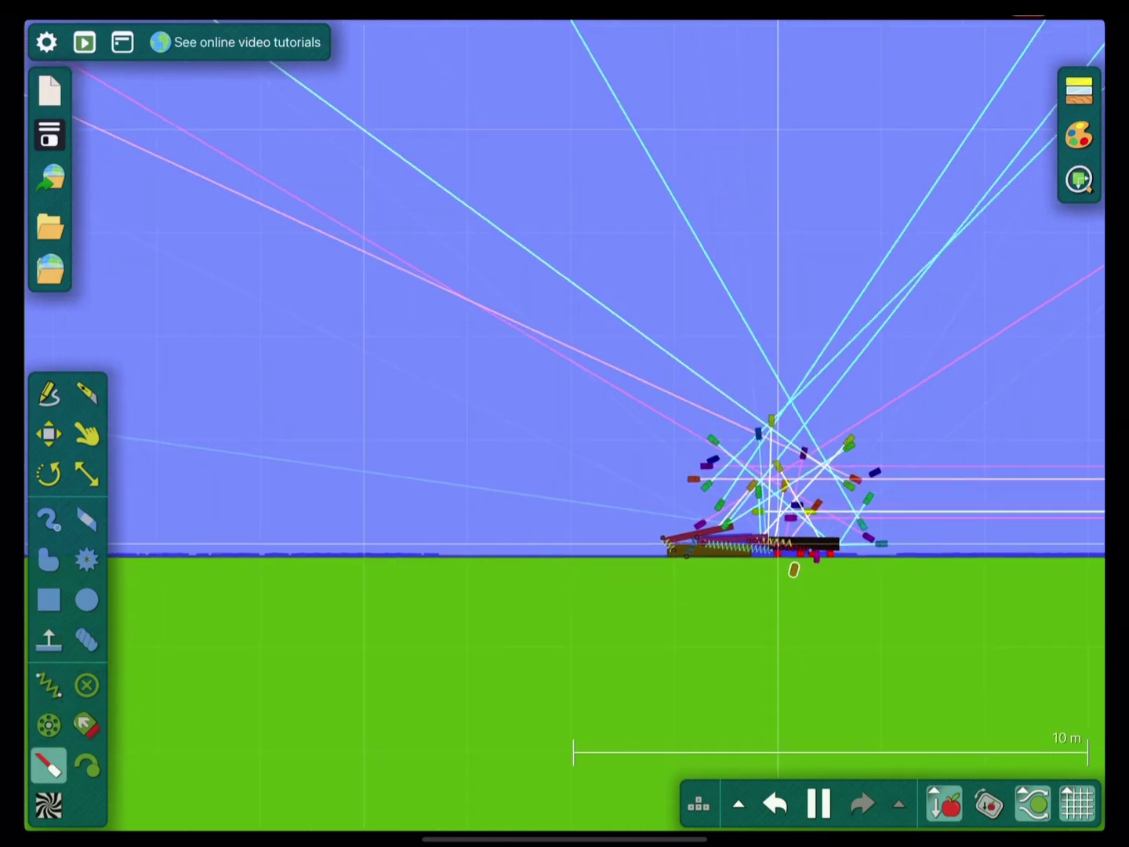
pyautogui.scroll(-3, 776, 546)
pyautogui.scroll(-3, 555, 627)
pyautogui.scroll(-3, 548, 661)
pyautogui.scroll(-2, 564, 441)
pyautogui.scroll(5, 565, 494)
# - Adjust the laser high in the sky and add two horizontal lasers near it
pyautogui.click(408, 675)
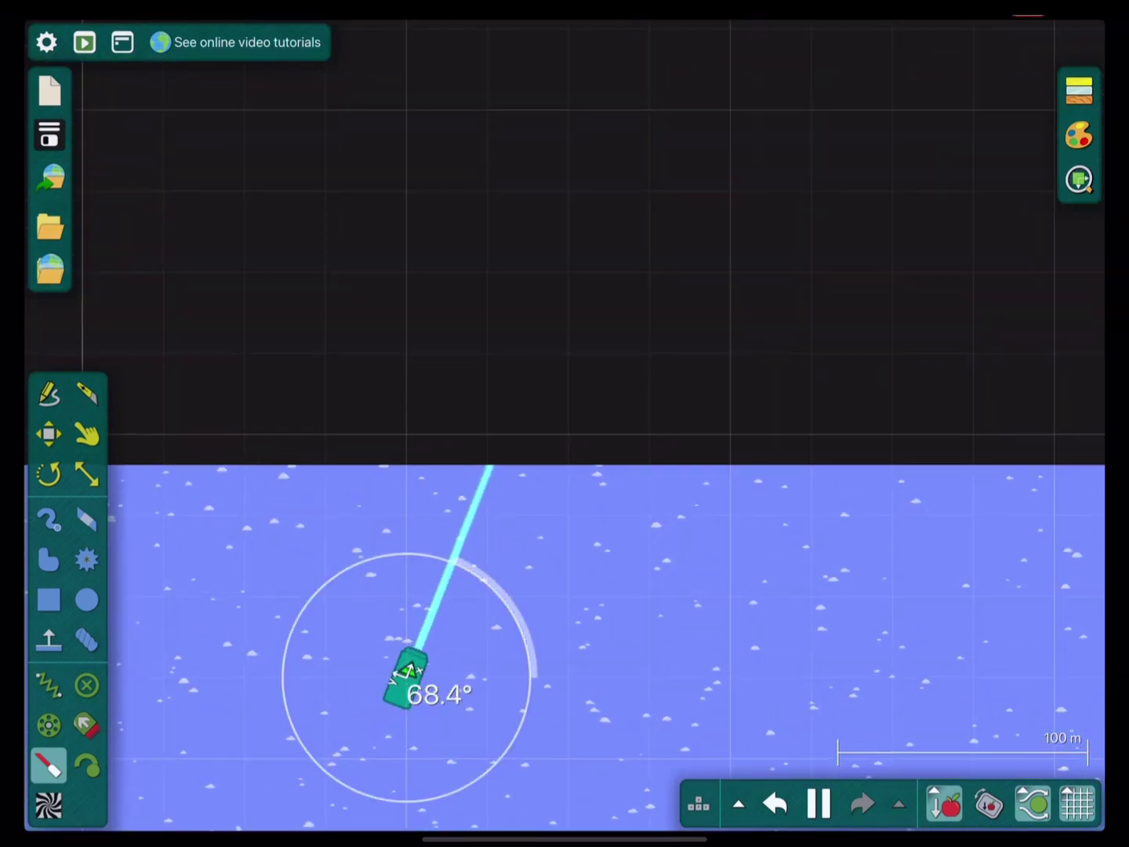
pyautogui.moveTo(407, 675); pyautogui.dragTo(407, 675)
pyautogui.click(568, 597)
pyautogui.click(569, 679)
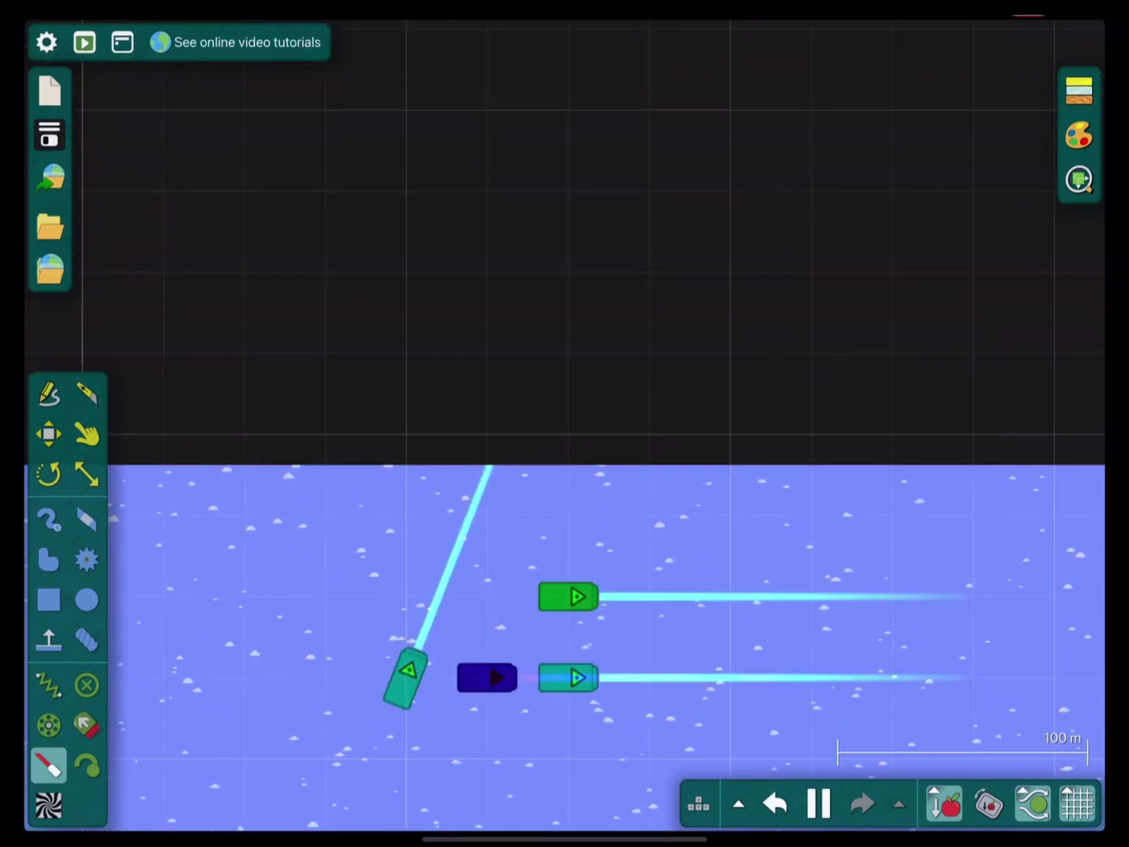
# - Add a vertical purple laser, then undo it and the horizontal sky lasers
pyautogui.click(407, 676)
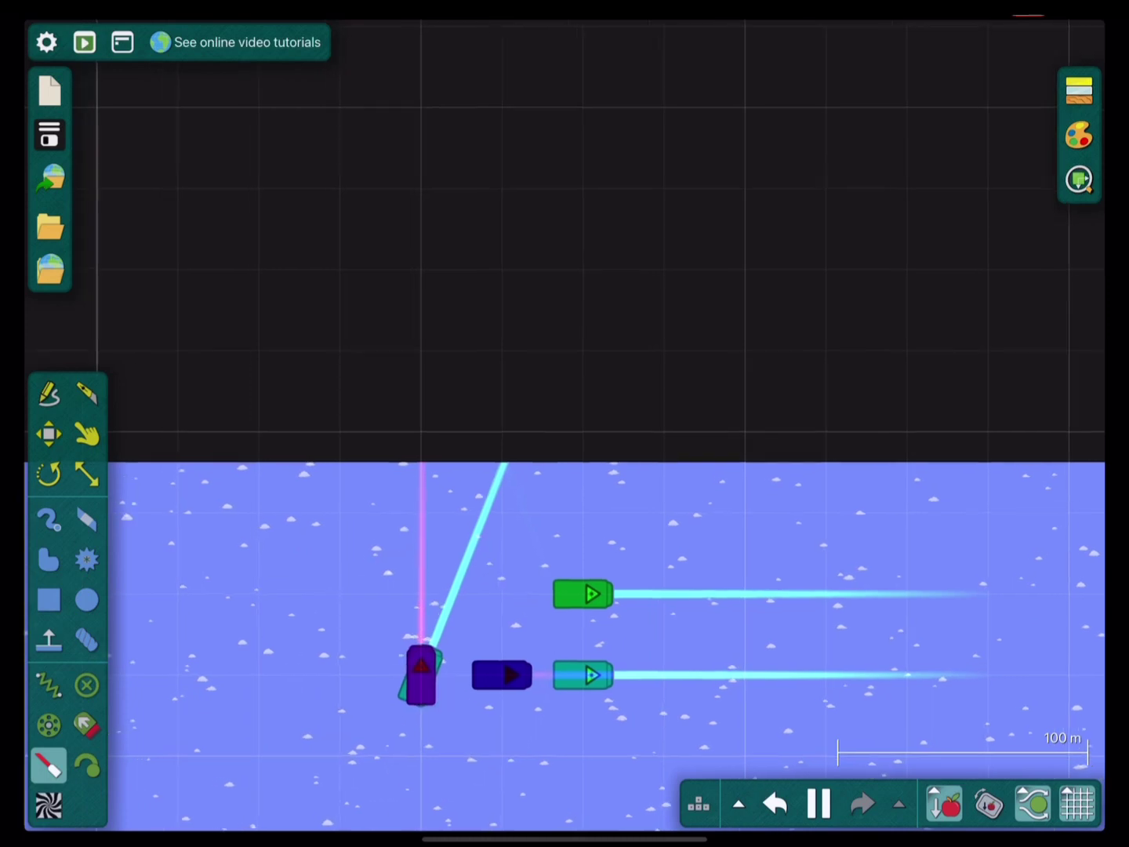
pyautogui.hotkey('ctrl', 'z')
pyautogui.hotkey('ctrl', 'z')
pyautogui.hotkey('ctrl', 'z')
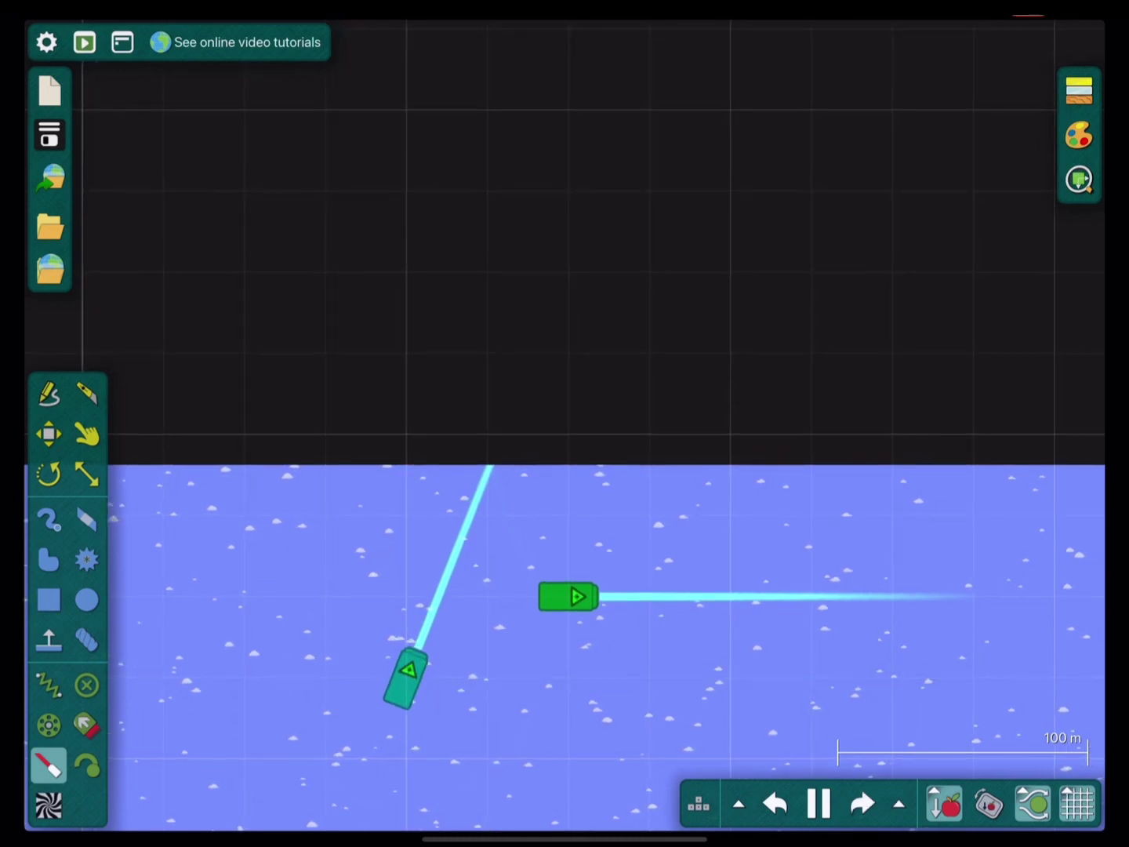
pyautogui.hotkey('ctrl', 'z')
pyautogui.hotkey('ctrl', 'z')
pyautogui.hotkey('ctrl', 'z')
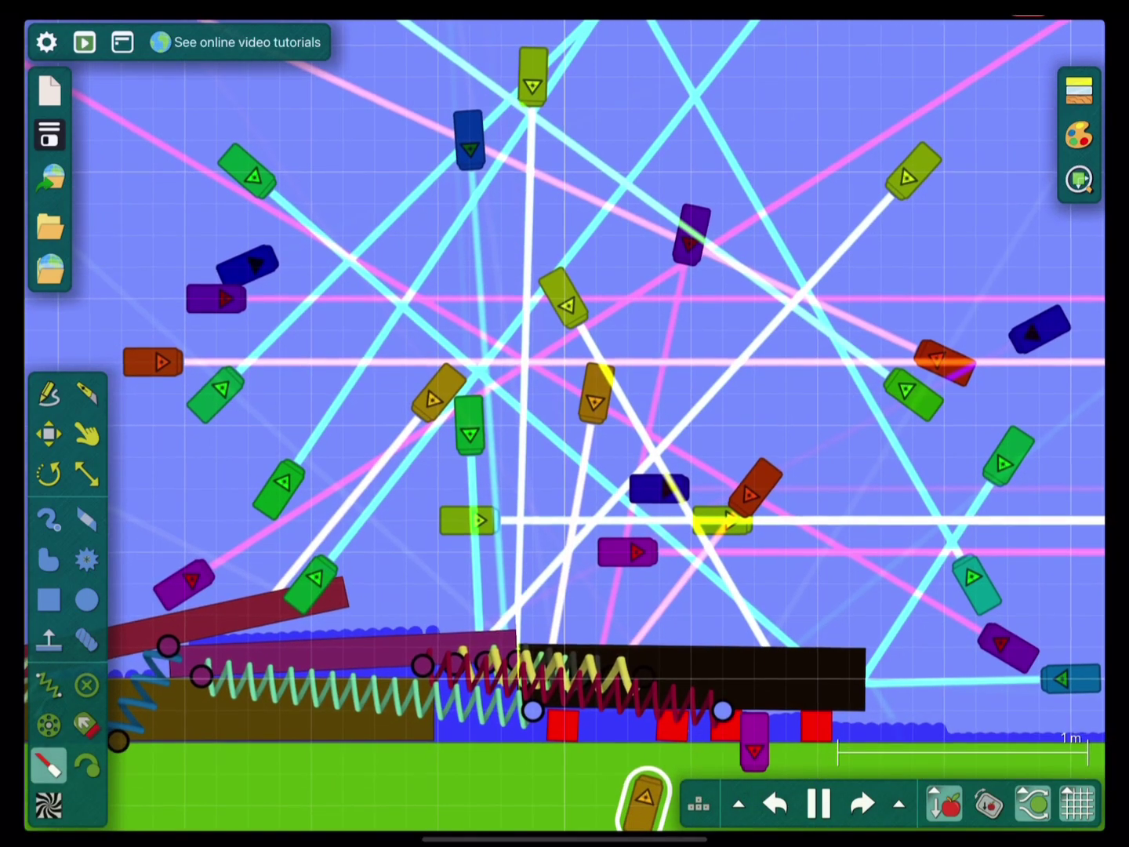
# - Drag a red block upward and tilt it, tipping the dark roof plank
pyautogui.moveTo(562, 725)
pyautogui.mouseDown()
pyautogui.moveTo(565, 706)
pyautogui.moveTo(597, 769)
pyautogui.moveTo(661, 708)
pyautogui.moveTo(728, 824)
pyautogui.mouseUp()
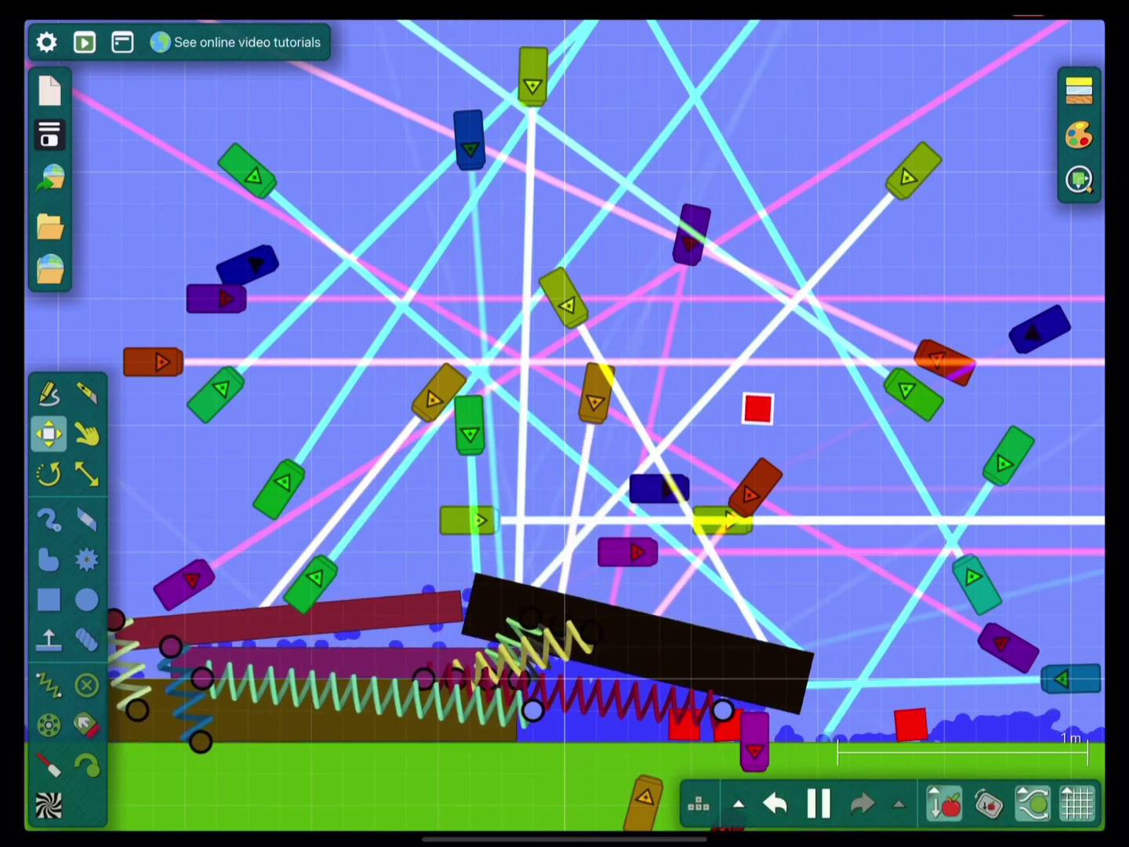
pyautogui.scroll(-5, 403, 204)
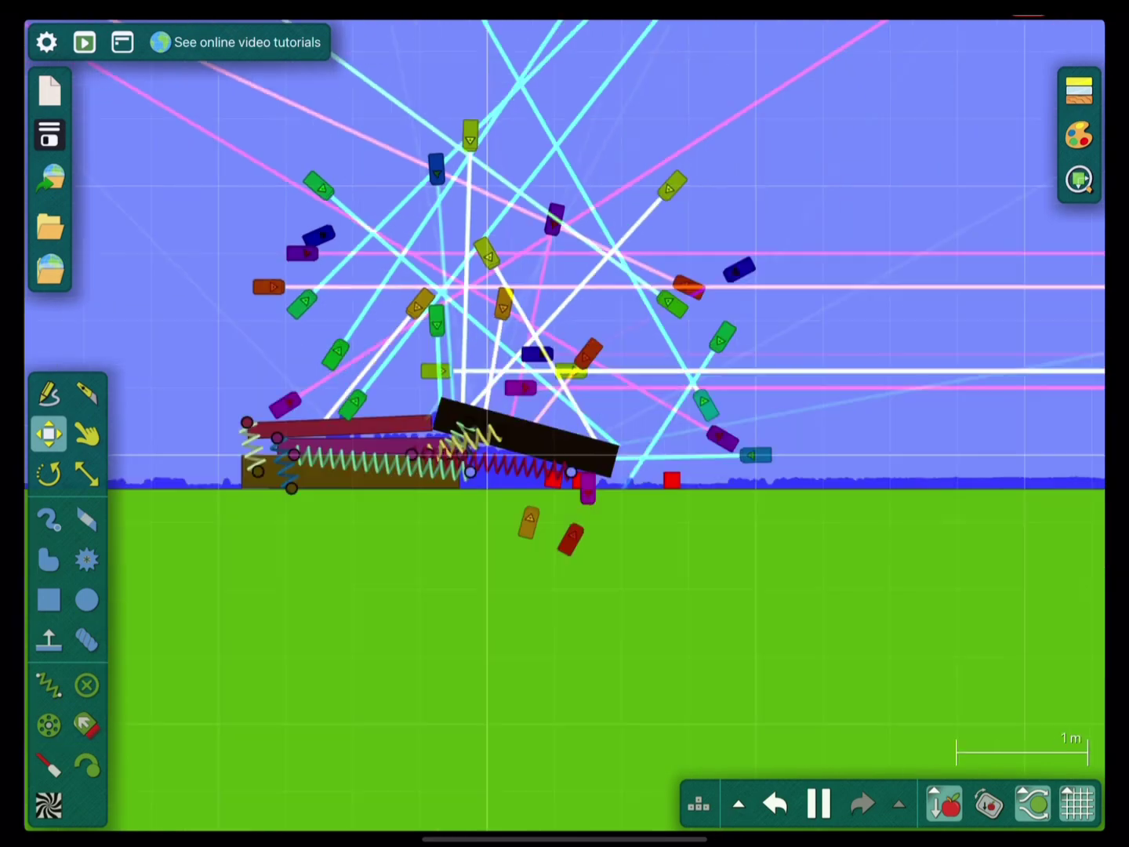
pyautogui.scroll(-3, 326, 54)
pyautogui.scroll(-4, 847, 106)
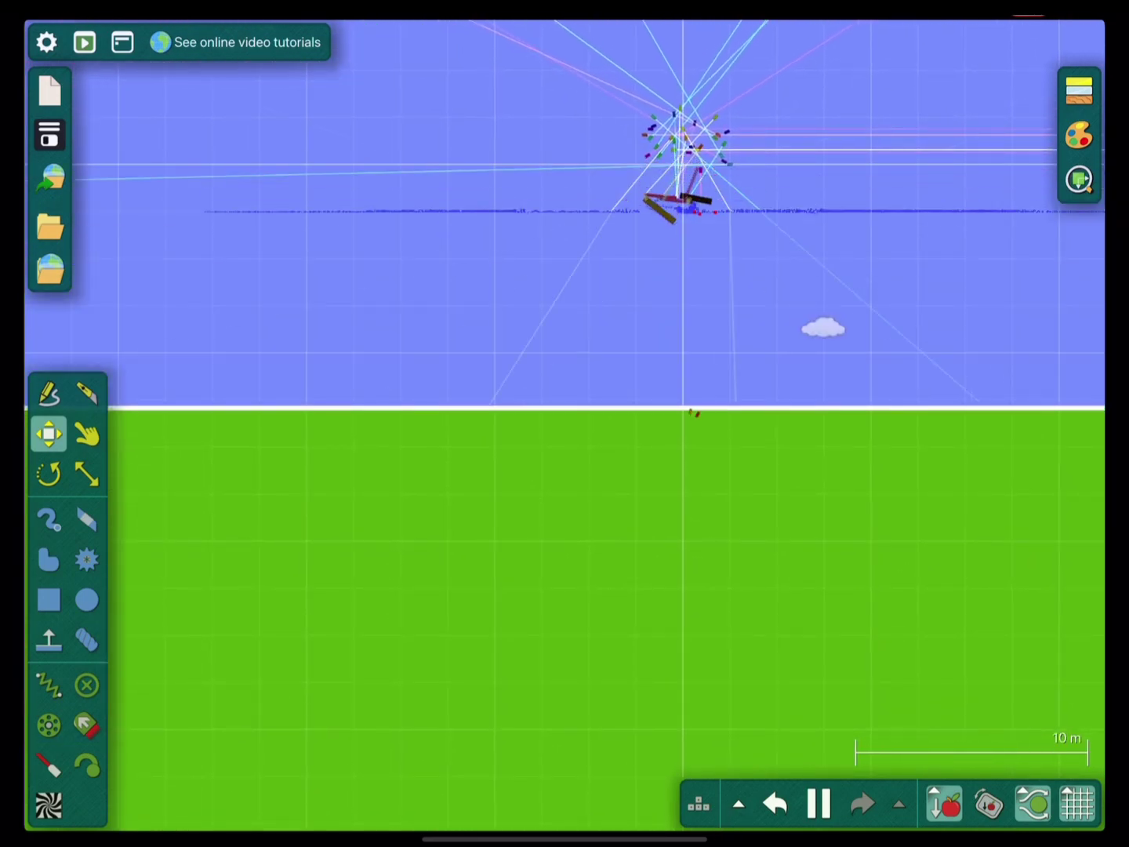